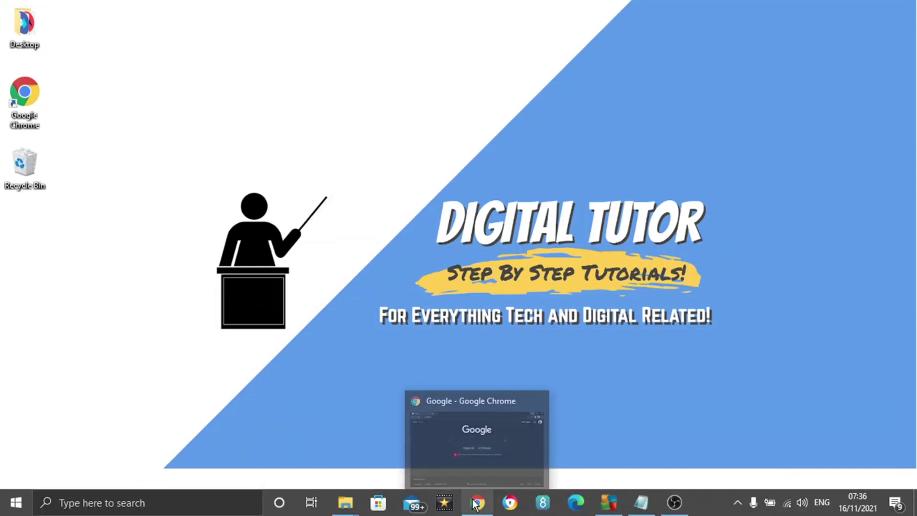
- Bring Chrome back up and go to twitch.tv, fixing a typo in the address
click(475, 504)
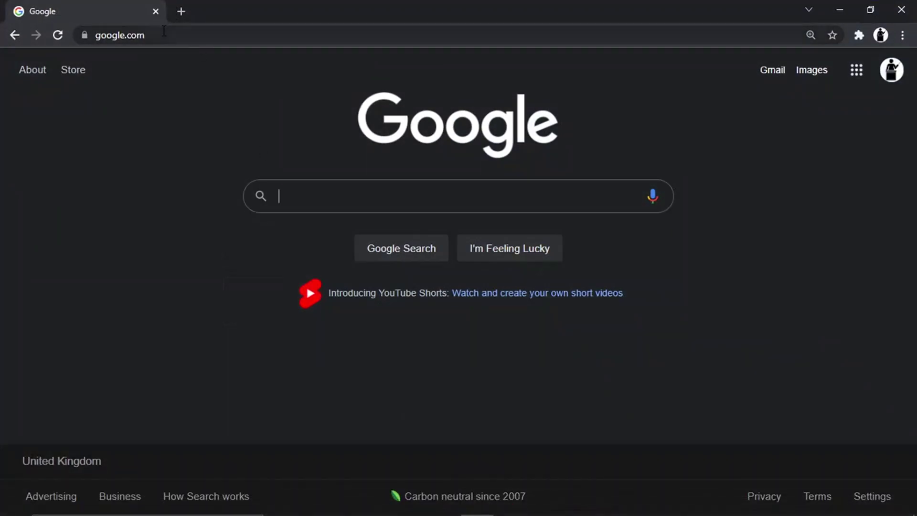
click(162, 35)
text(t)
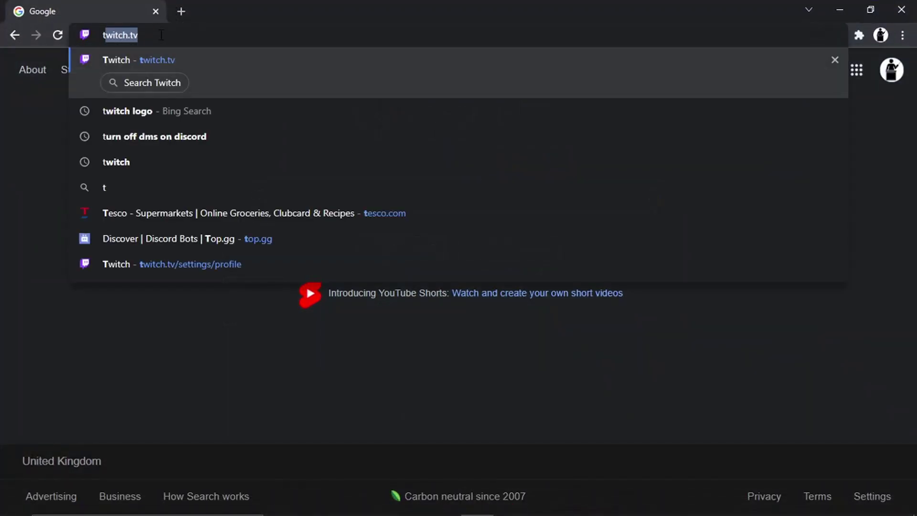
text(wi)
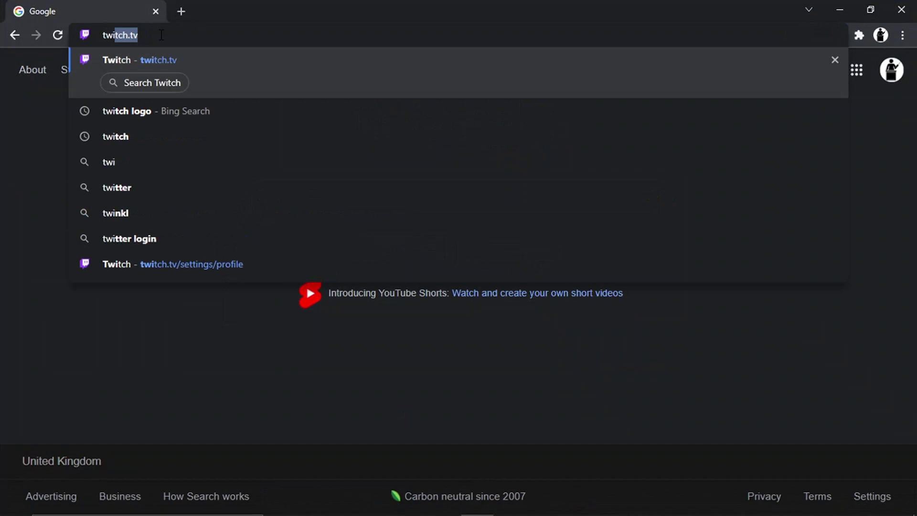
text(y)
key(BackSpace)
text(tch)
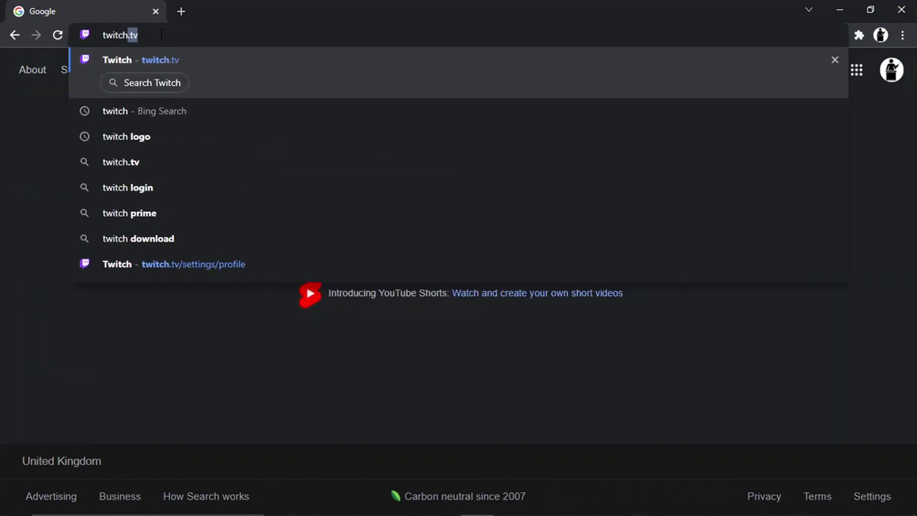
text(.tv)
key(Return)
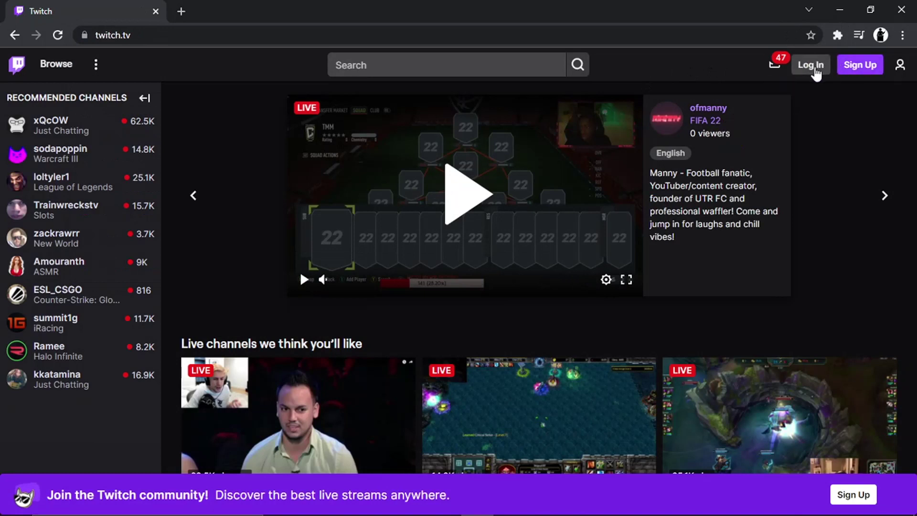
- Open the Twitch Log In form and follow 'Trouble logging in?' to account recovery
click(810, 64)
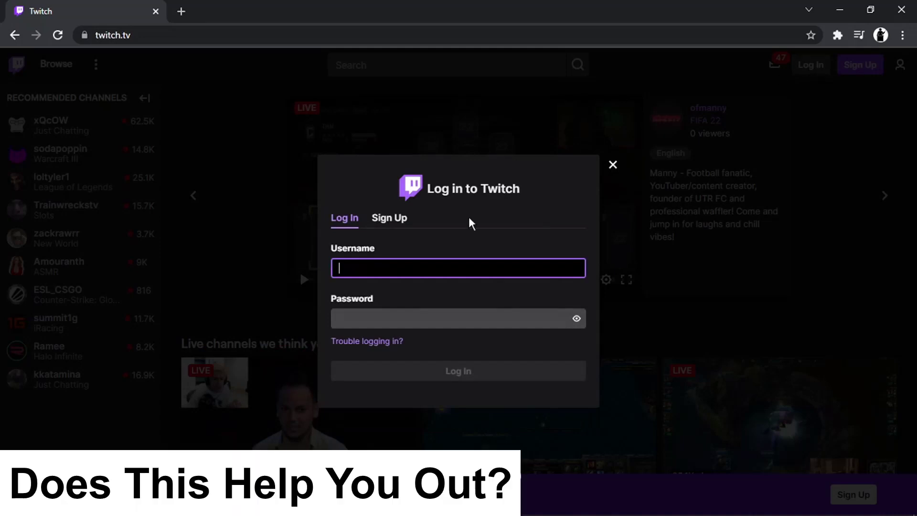
click(370, 268)
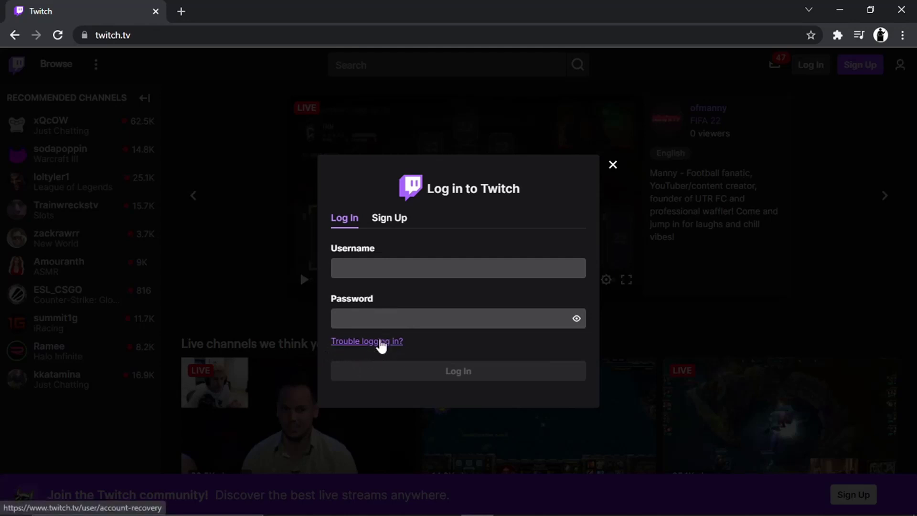
click(379, 341)
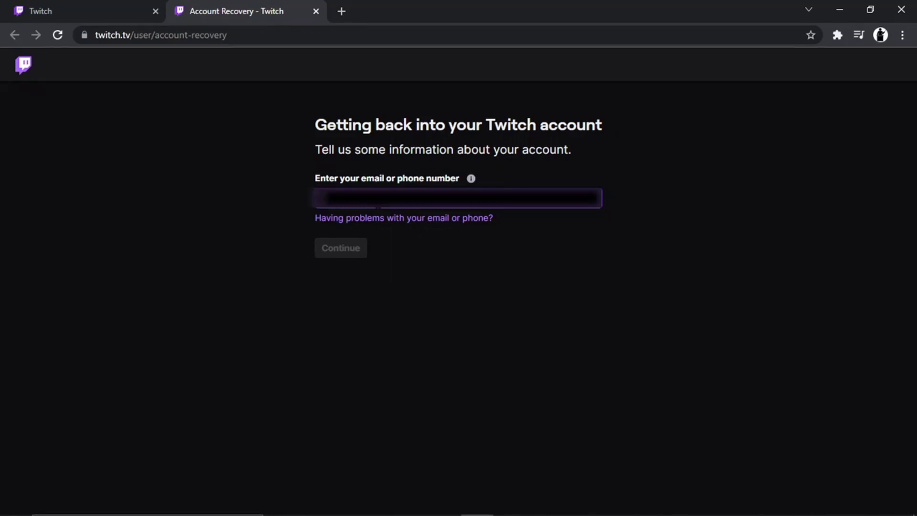
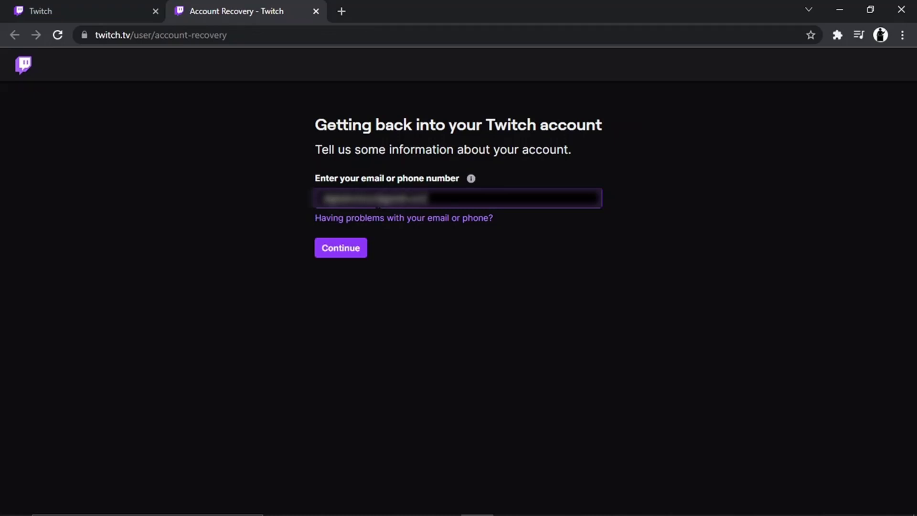
- Submit the account email and choose 'I Don't Know My Username' for a username email
click(334, 251)
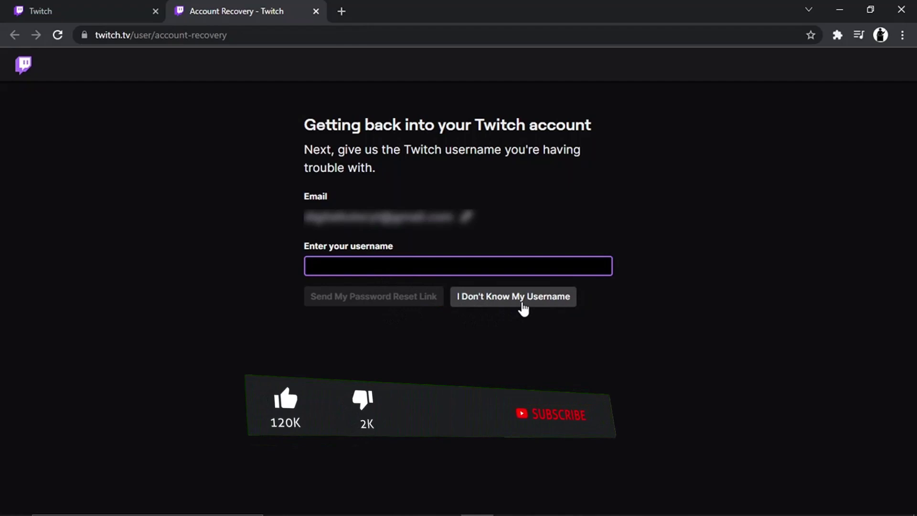
click(523, 308)
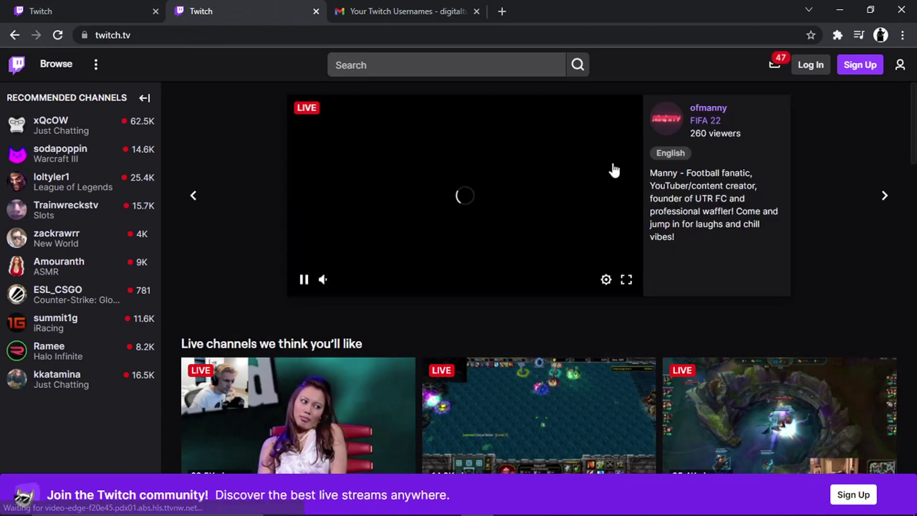
- Pause the featured stream and reopen account recovery with the saved email filled in
click(303, 280)
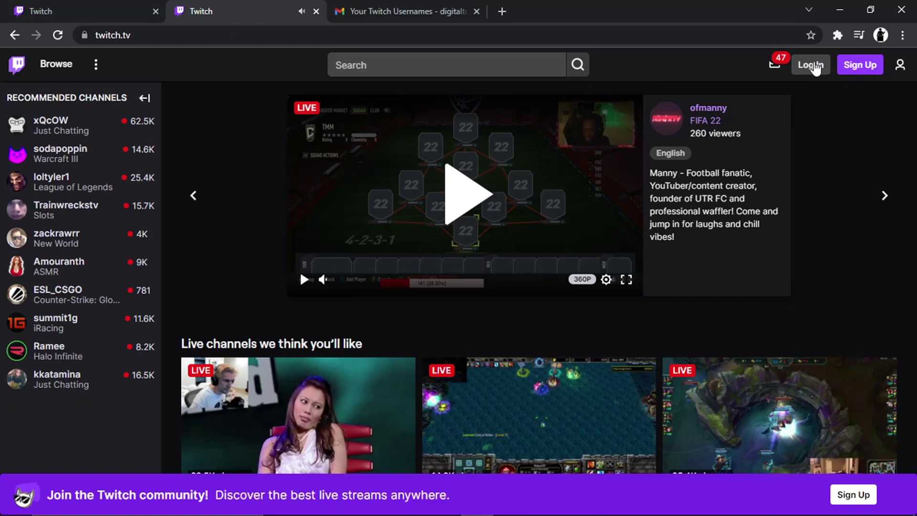
click(812, 65)
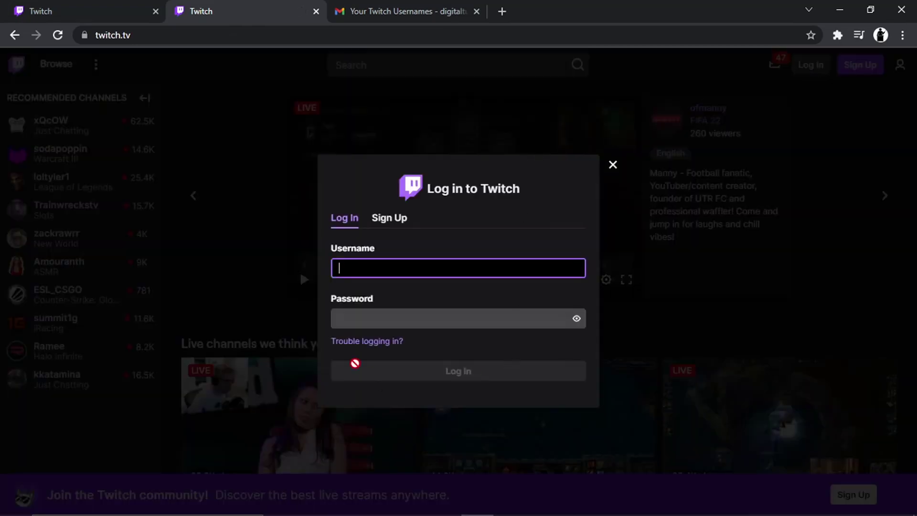
click(367, 341)
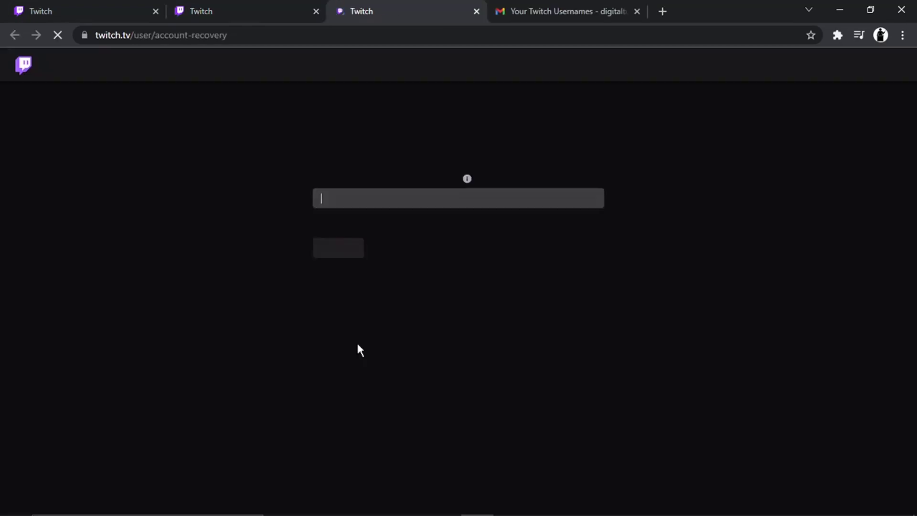
click(358, 198)
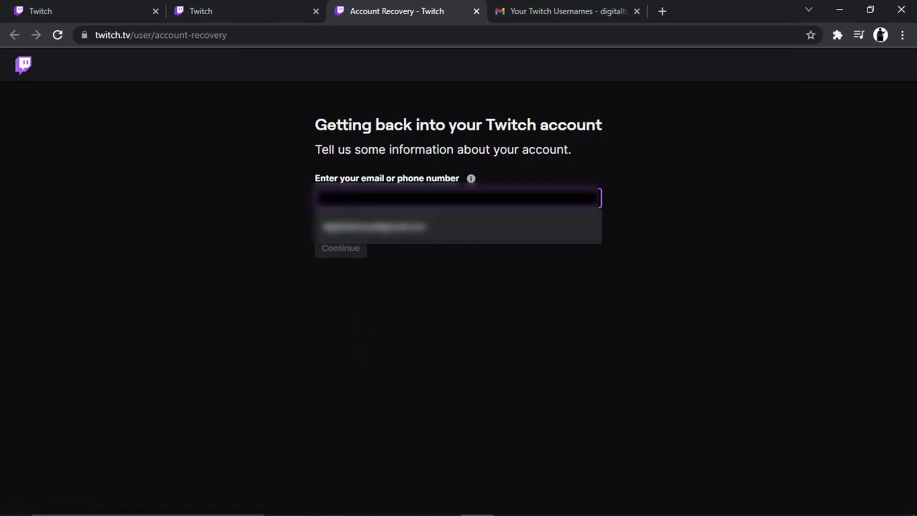
click(373, 227)
- Request the password reset link and view the 'Your Twitch password' email in Gmail
click(352, 248)
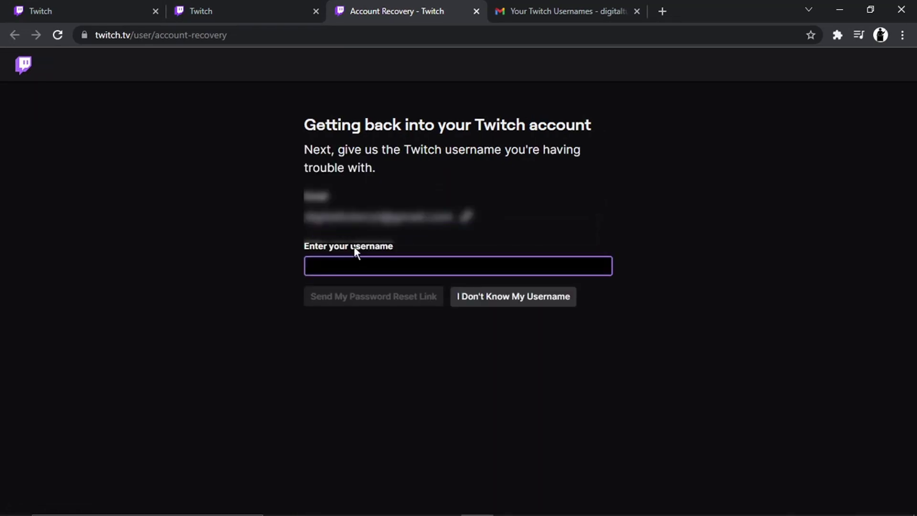
text(dig)
text(i)
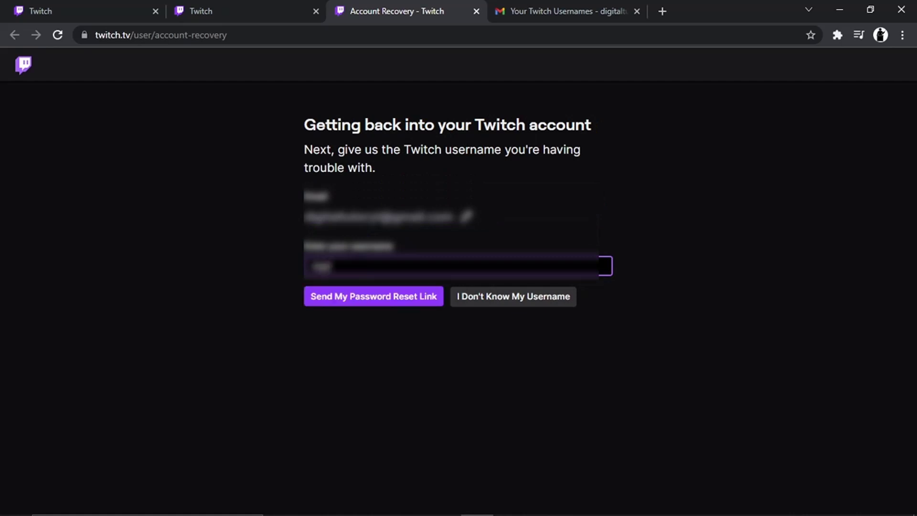
text(talt)
text(ut)
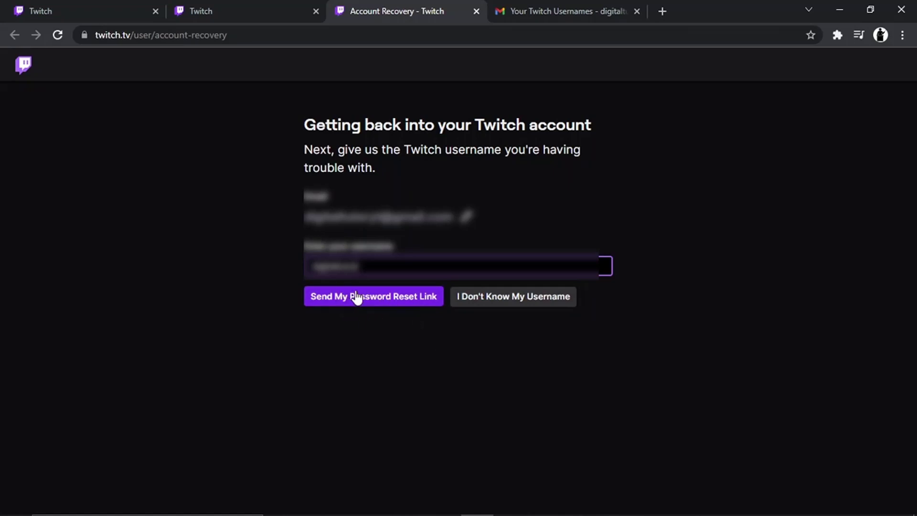
click(343, 298)
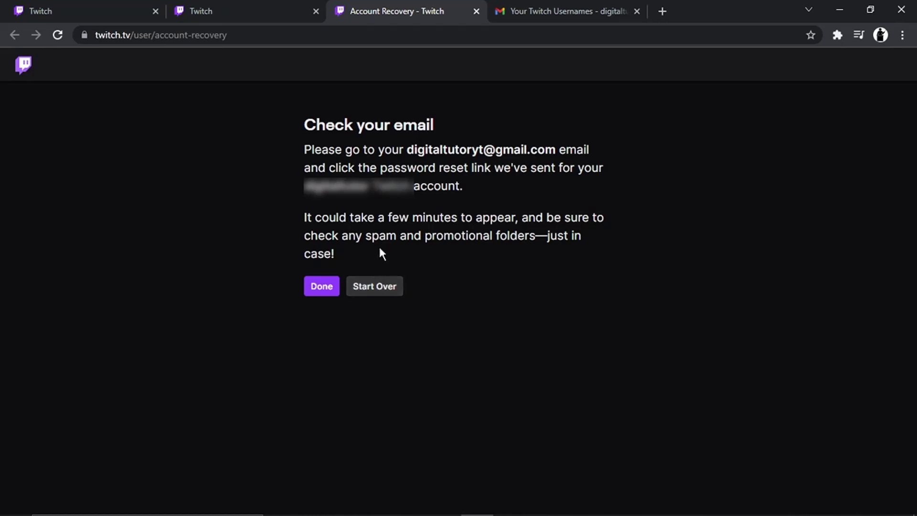
click(500, 15)
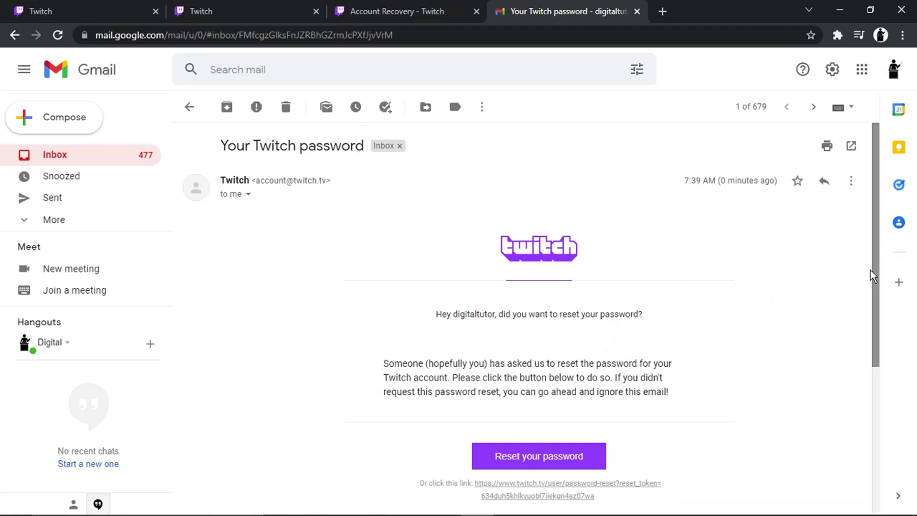
drag(873, 261, 878, 305)
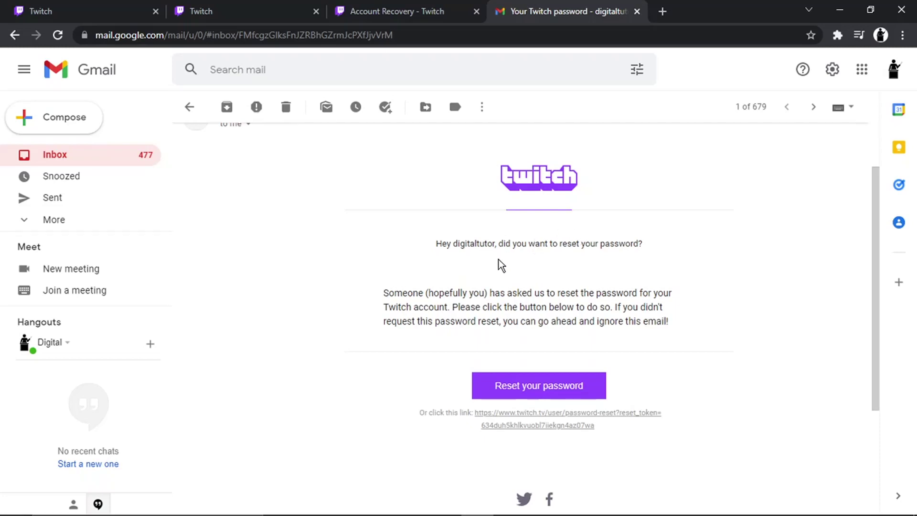
- Highlight, then deselect, the closing explanation text in the Twitch password email
drag(702, 328, 521, 322)
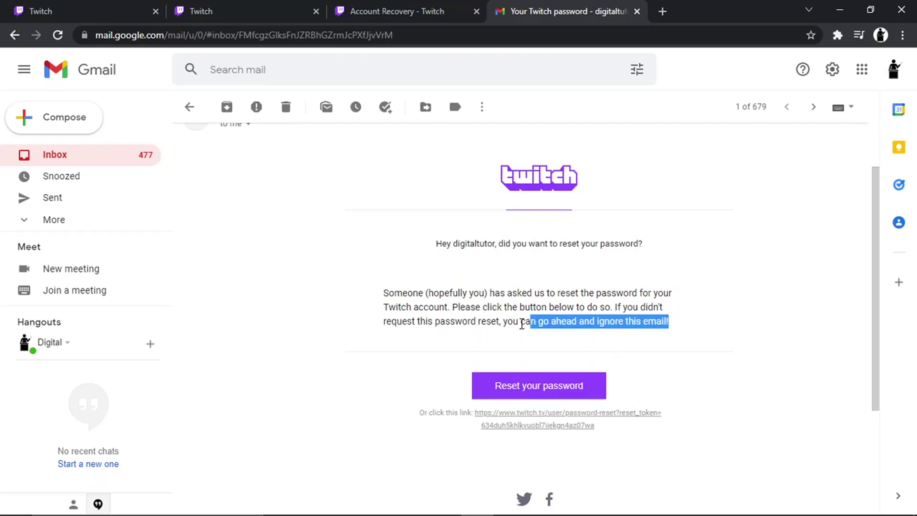
click(430, 351)
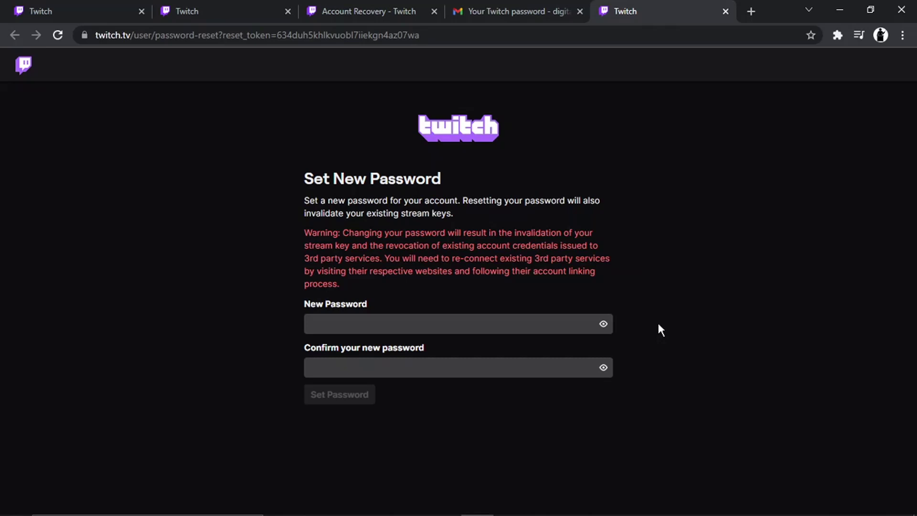
- Replace a weak first password with a Strong one and enter it again to confirm
click(496, 324)
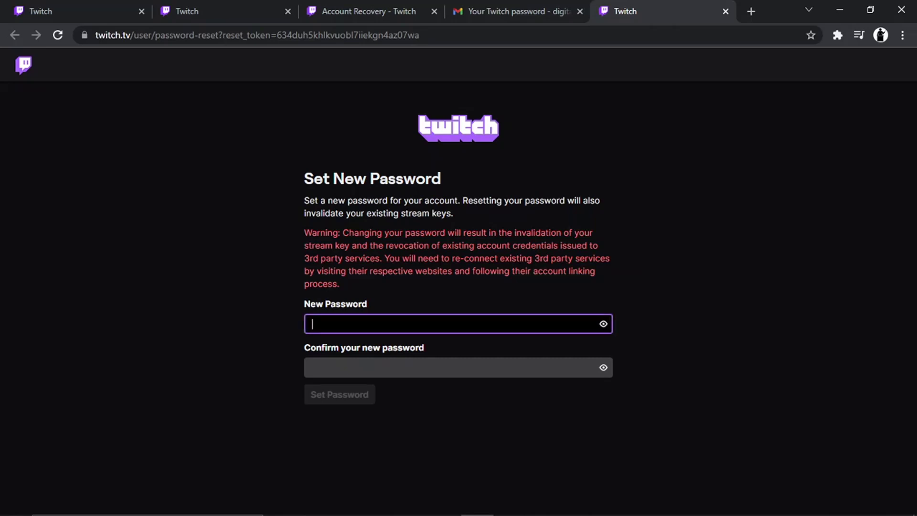
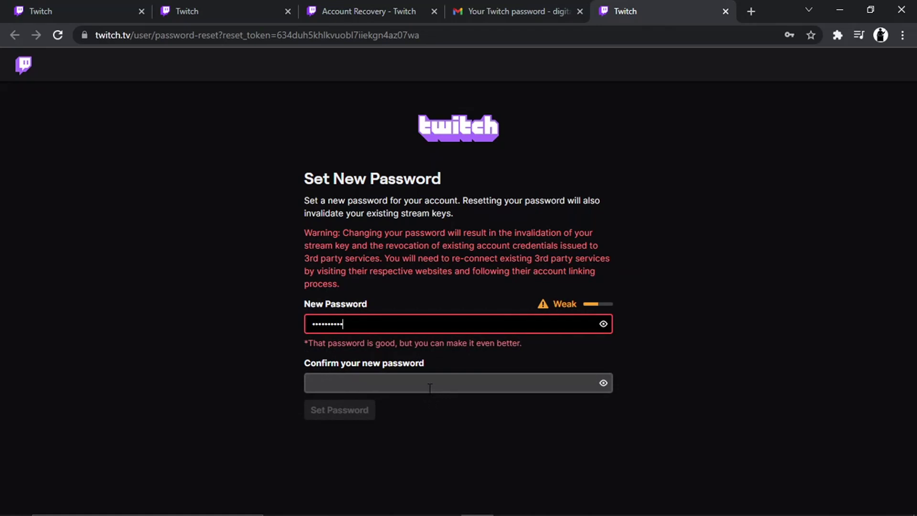
key(ctrl+a)
key(BackSpace)
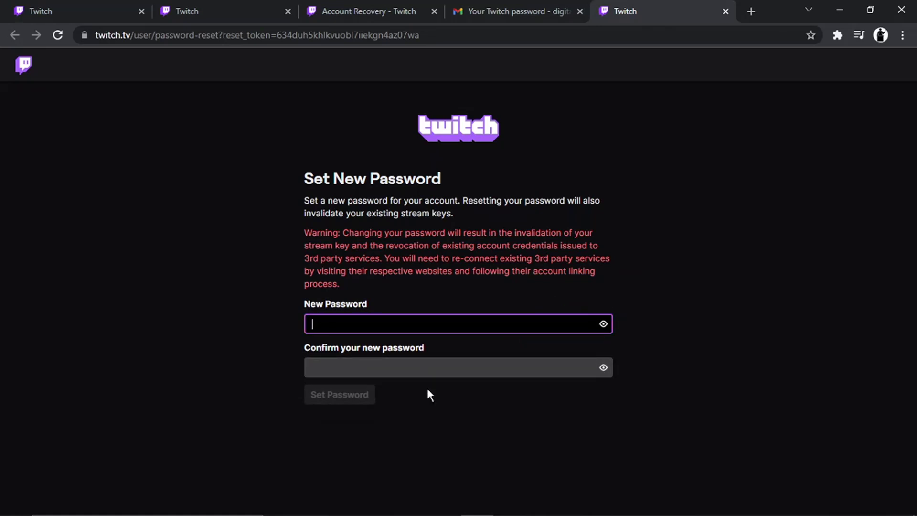
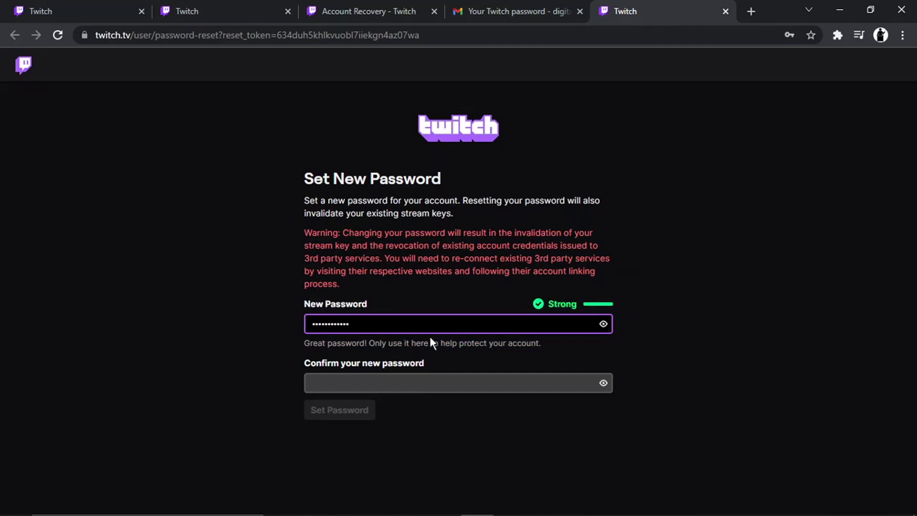
click(405, 383)
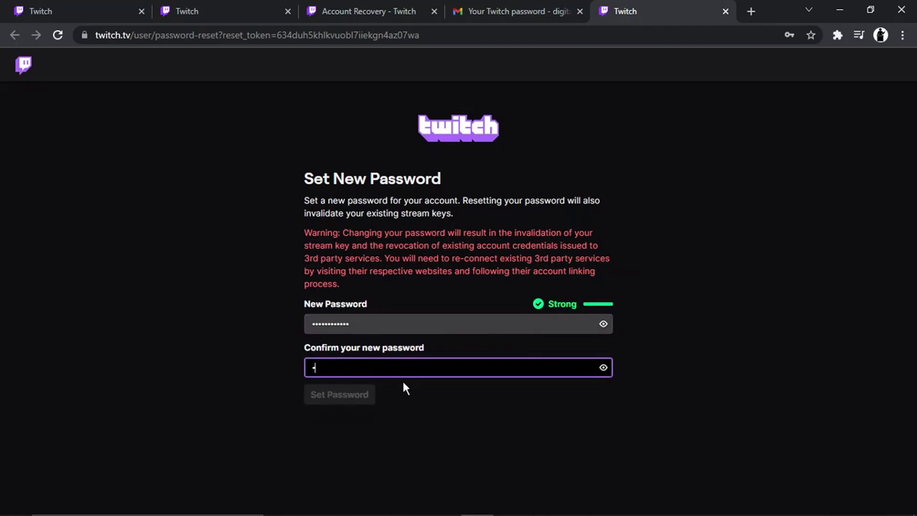
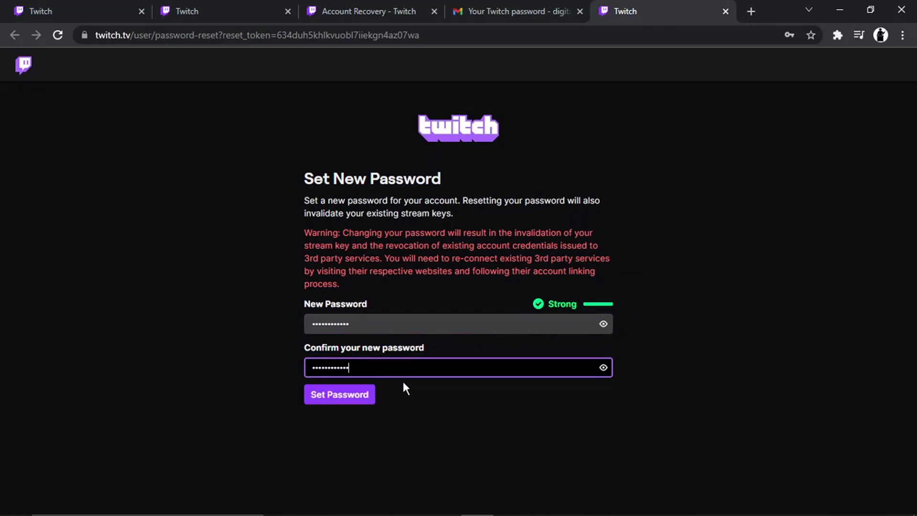
- Save the new password, then pause the featured stream on the signed-in homepage
click(356, 400)
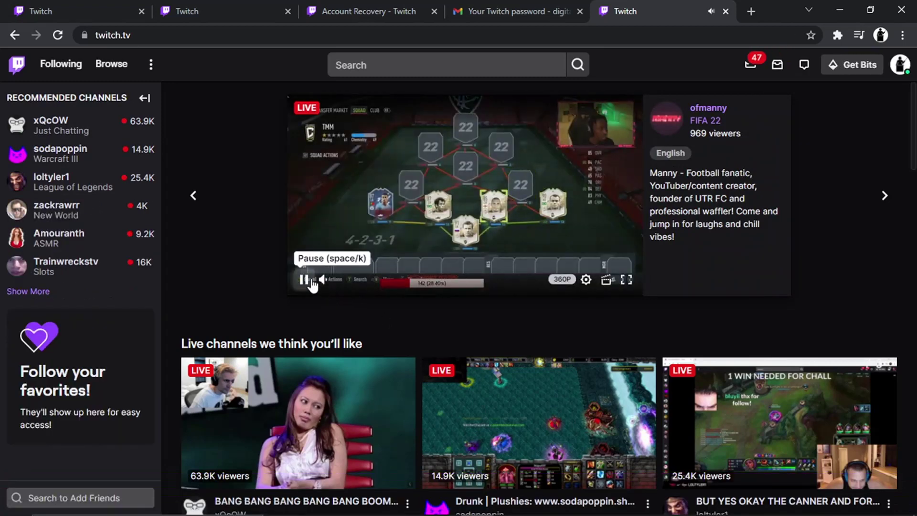
click(304, 279)
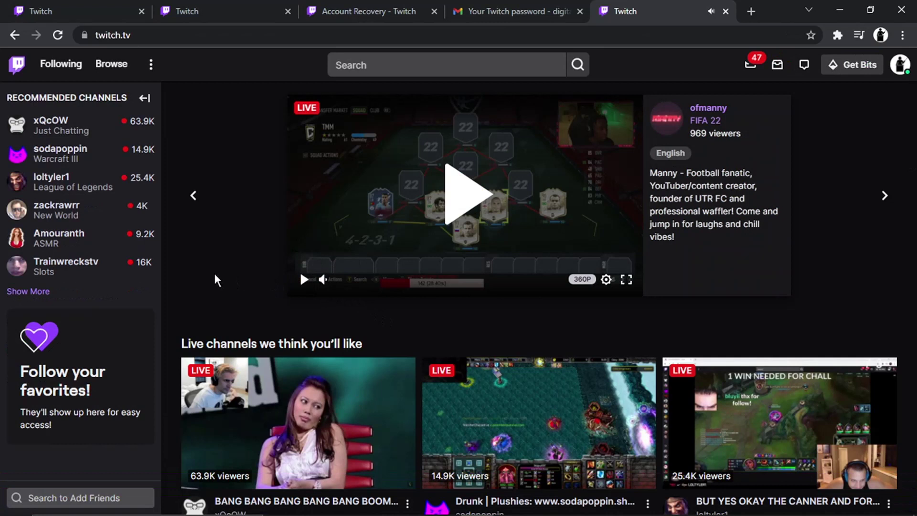